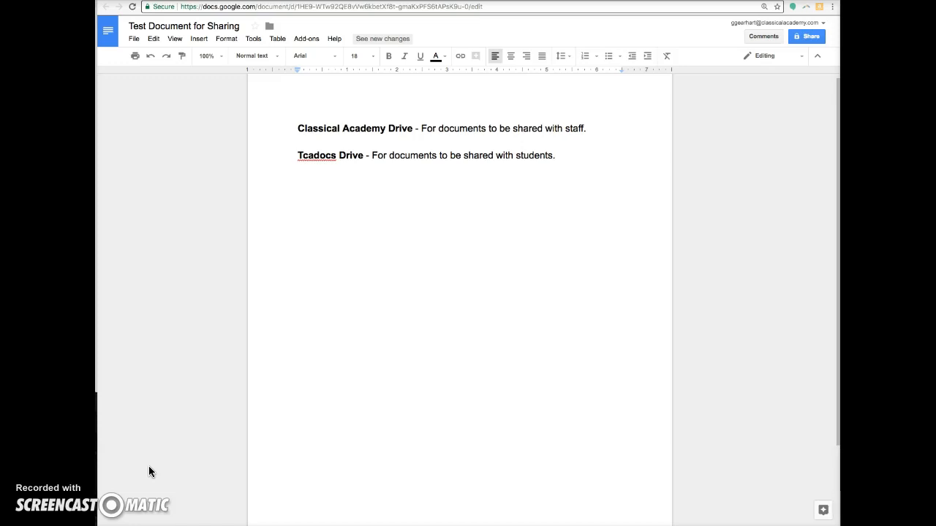
- Check which account is signed in for the Test Document for Sharing, and close the account list
scroll(150, 468, "down", 1)
scroll(219, 472, "up", 1)
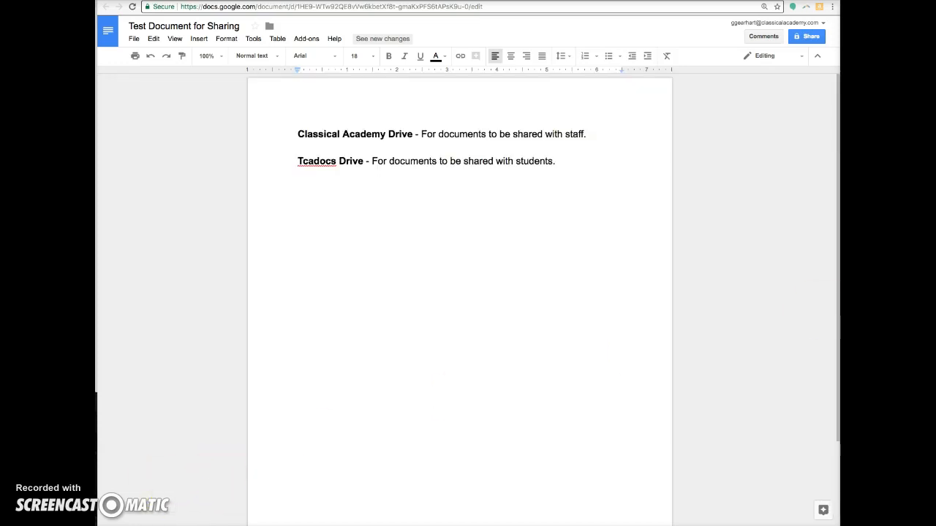
left_click(753, 120)
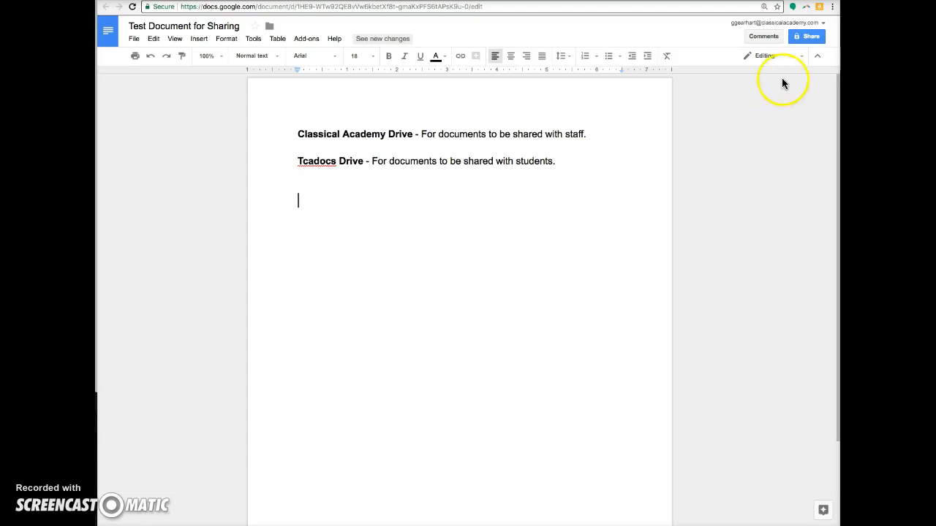
left_click(763, 24)
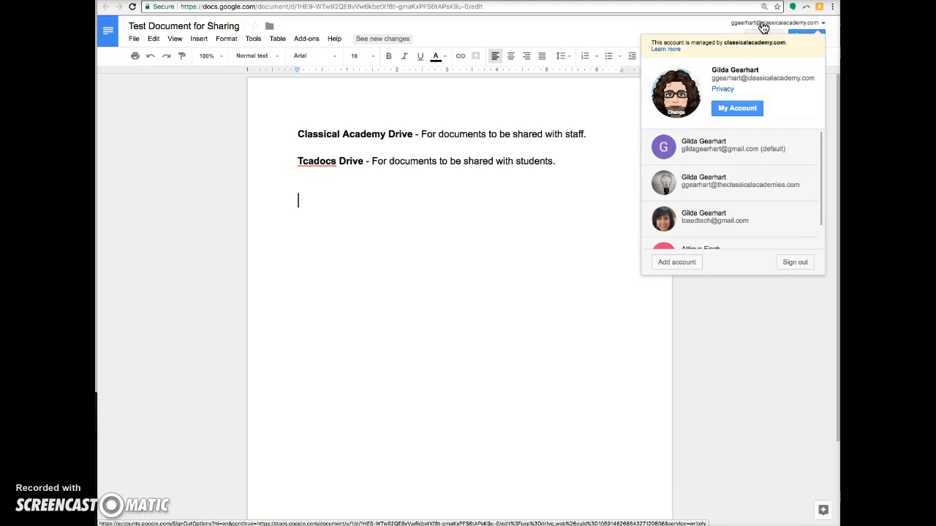
left_click(620, 357)
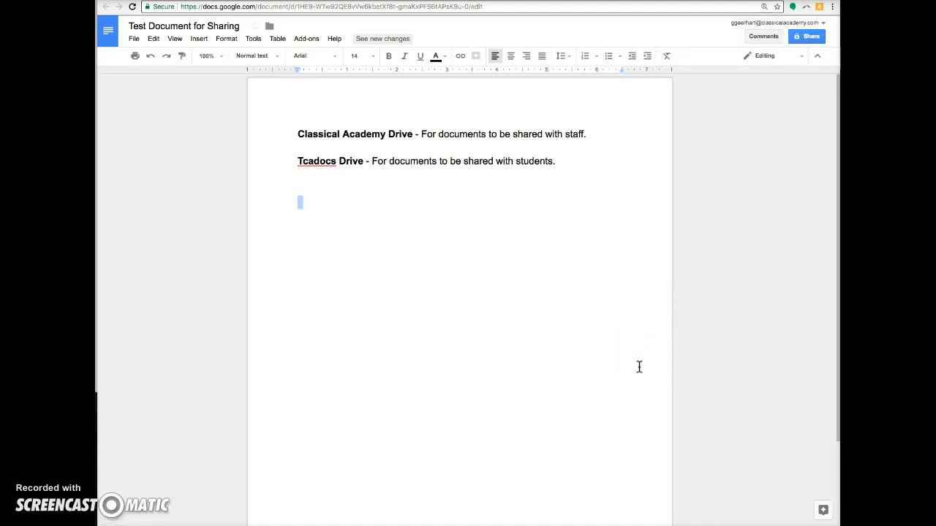
- Add a staff member to the document's sharing invitation and review the available edit, comment and view permissions
left_click(805, 38)
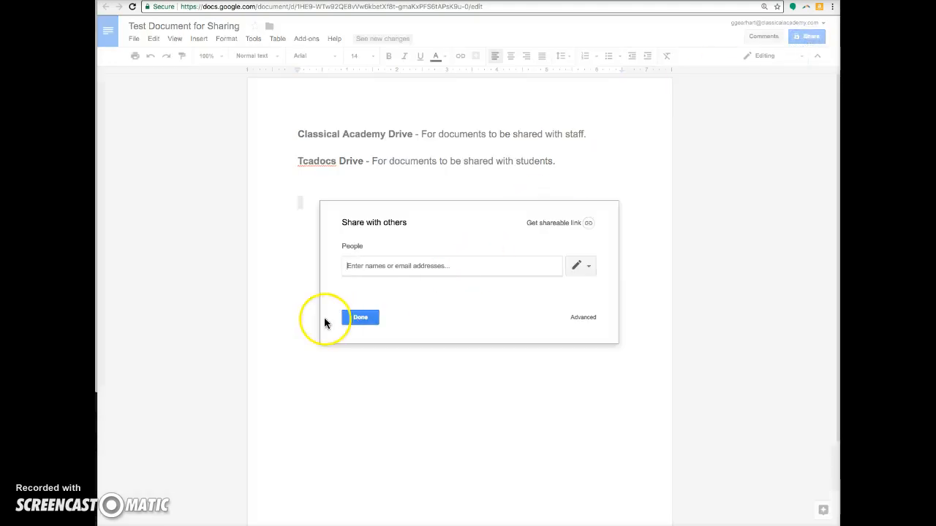
left_click(378, 266)
type("ande")
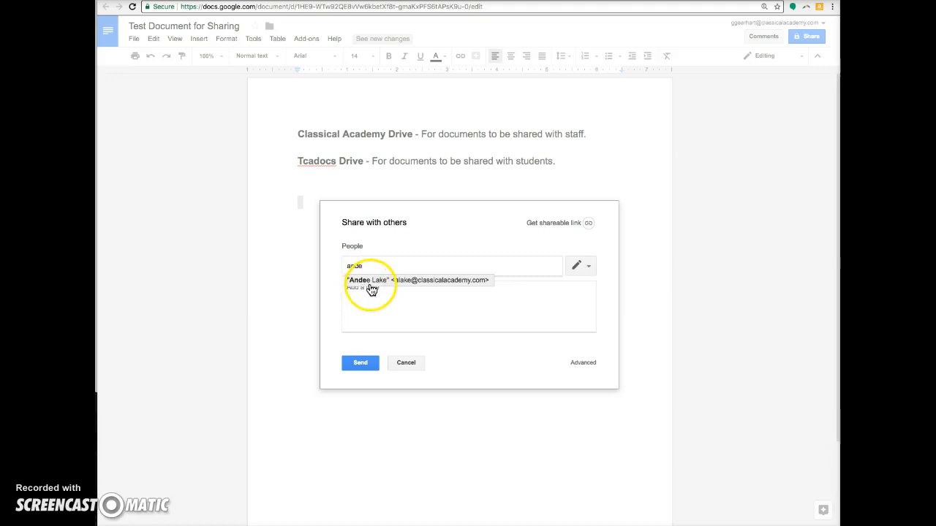
left_click(370, 284)
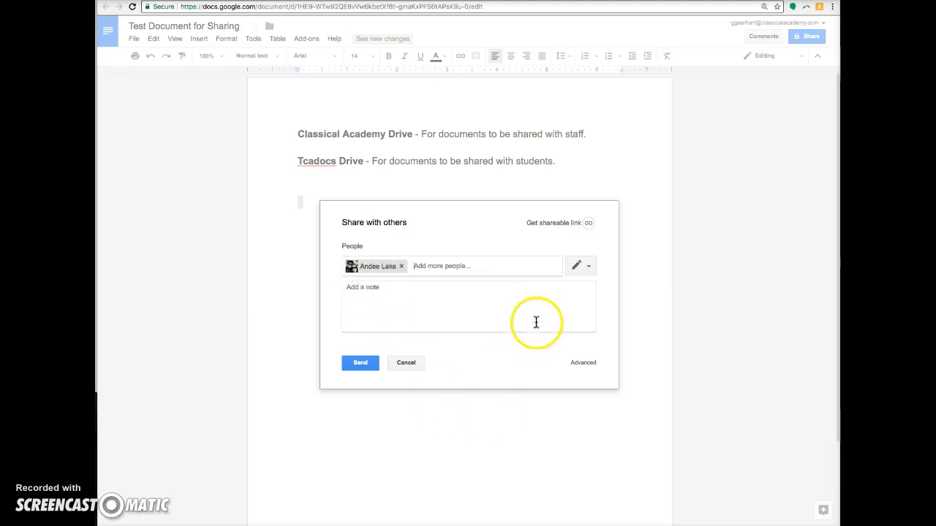
left_click(588, 267)
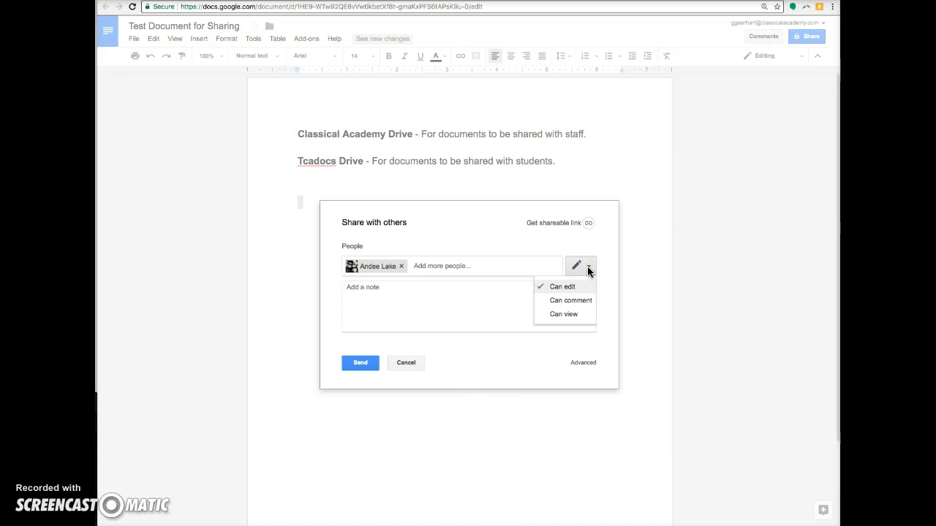
left_click(498, 312)
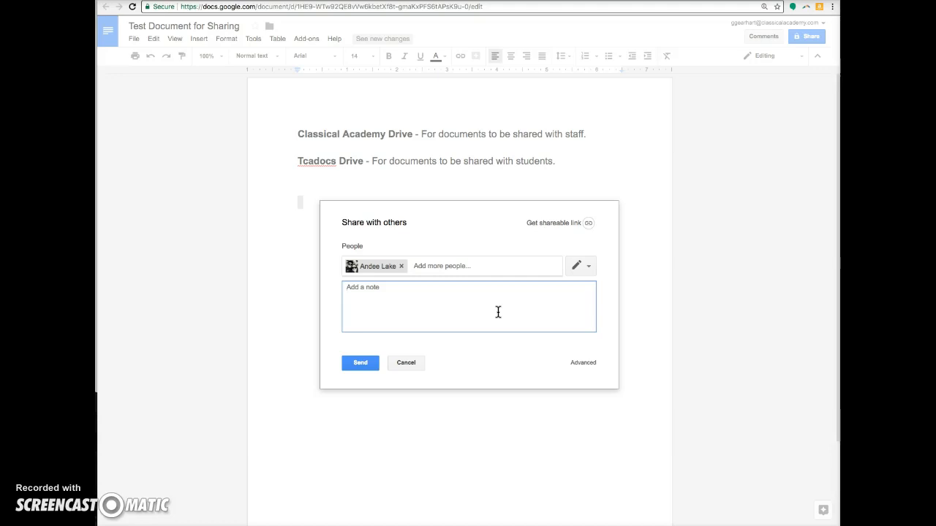
- Examine the document's advanced link sharing options for Public on the web and Anyone with the link, including their access levels
left_click(585, 364)
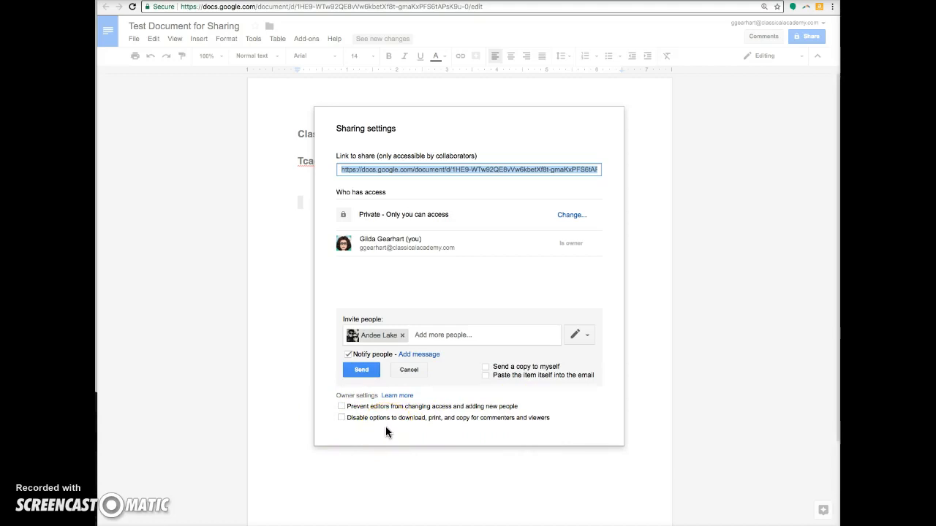
left_click(573, 217)
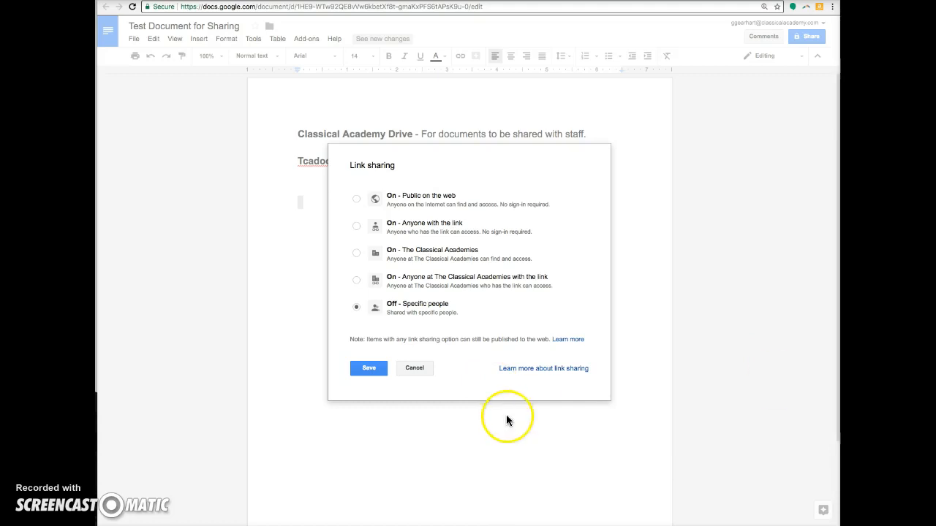
left_click(355, 200)
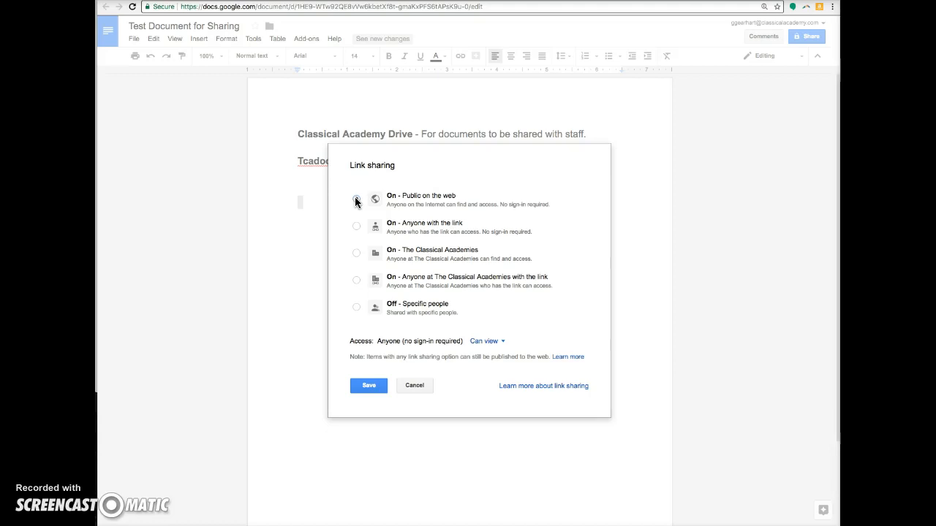
left_click(500, 341)
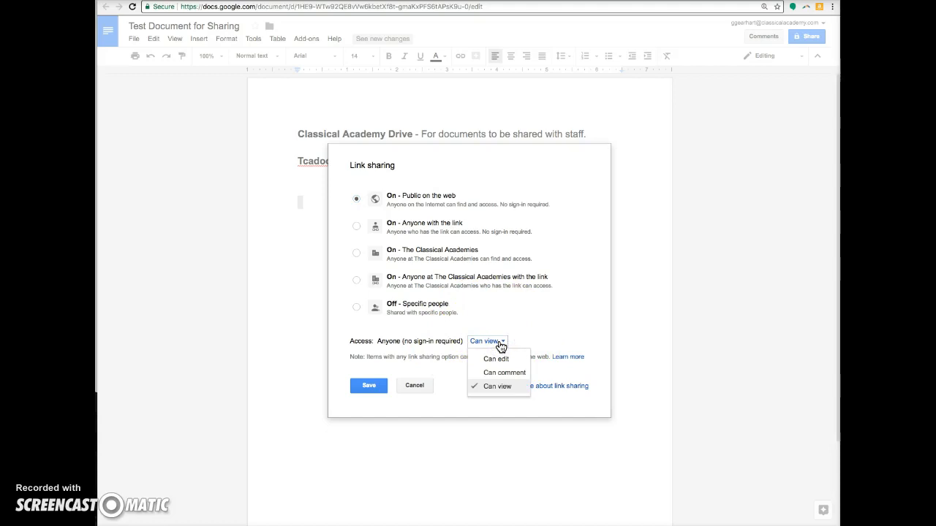
left_click(357, 228)
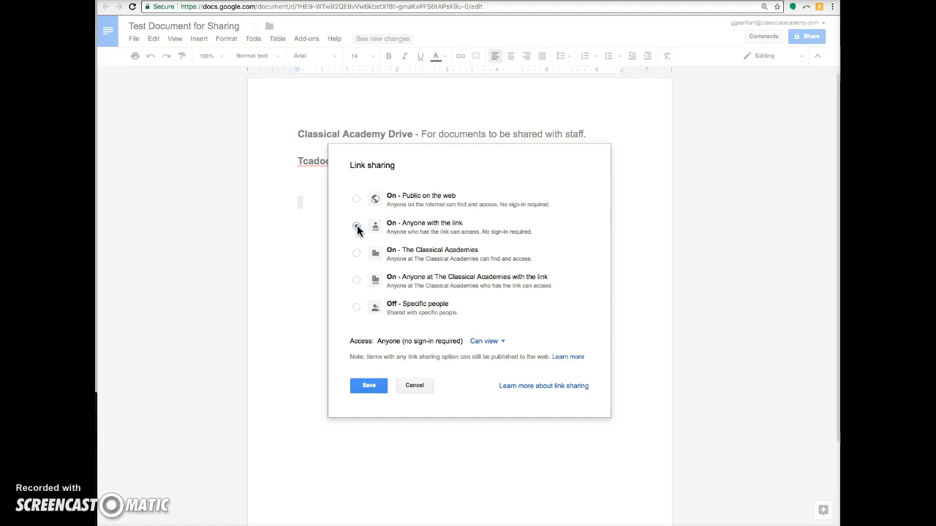
left_click(356, 227)
left_click(503, 345)
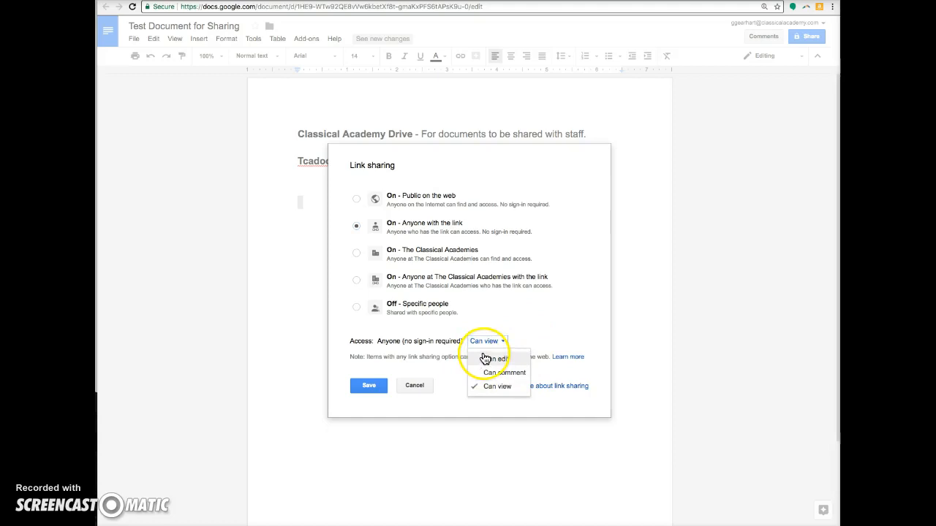
left_click(562, 294)
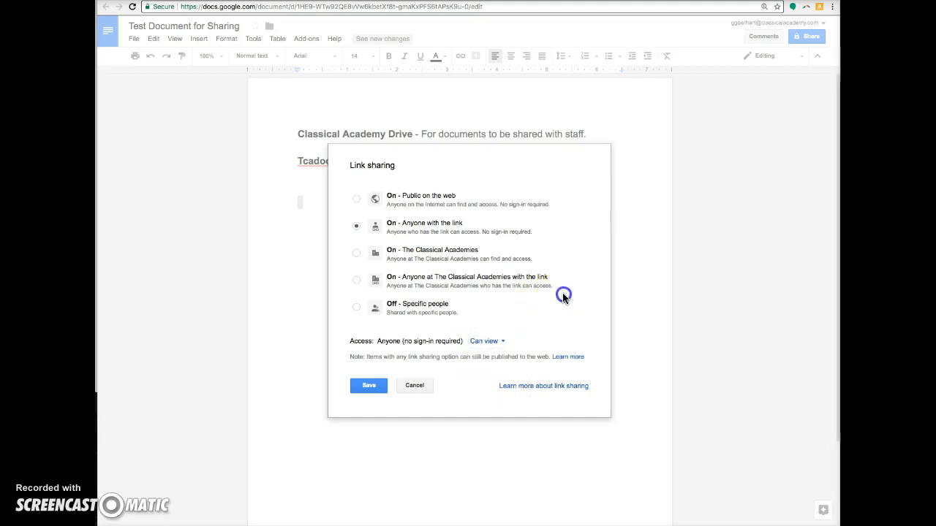
- Look at both link sharing options for The Classical Academies, reselect Off - Specific people, and cancel the link sharing changes
left_click(356, 254)
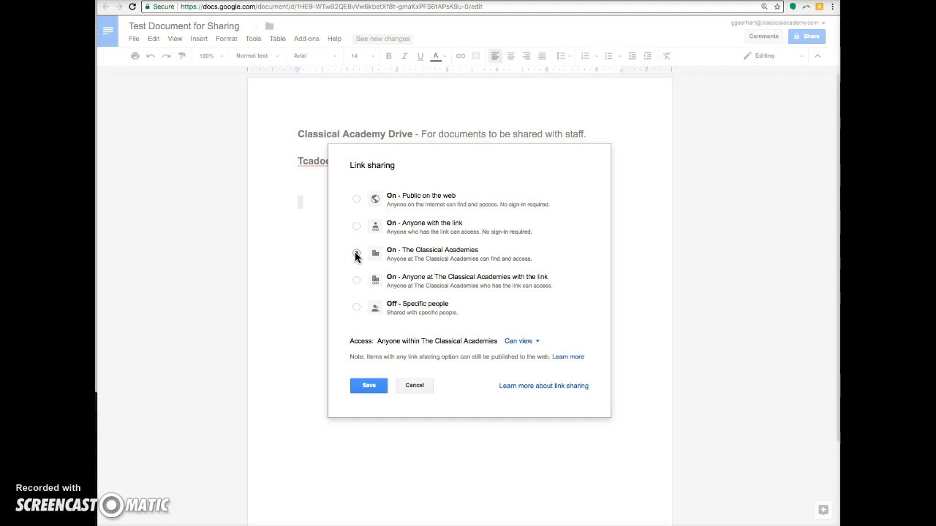
left_click(357, 280)
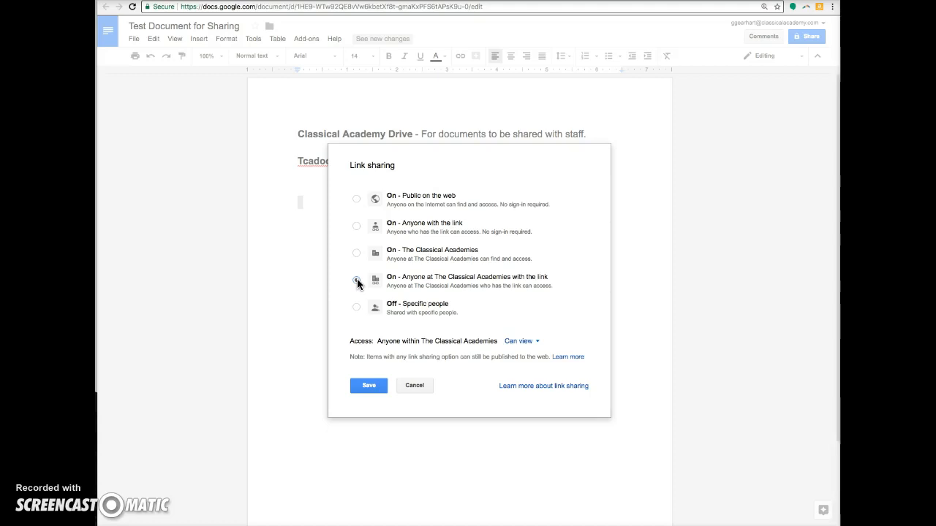
left_click(356, 282)
left_click(357, 309)
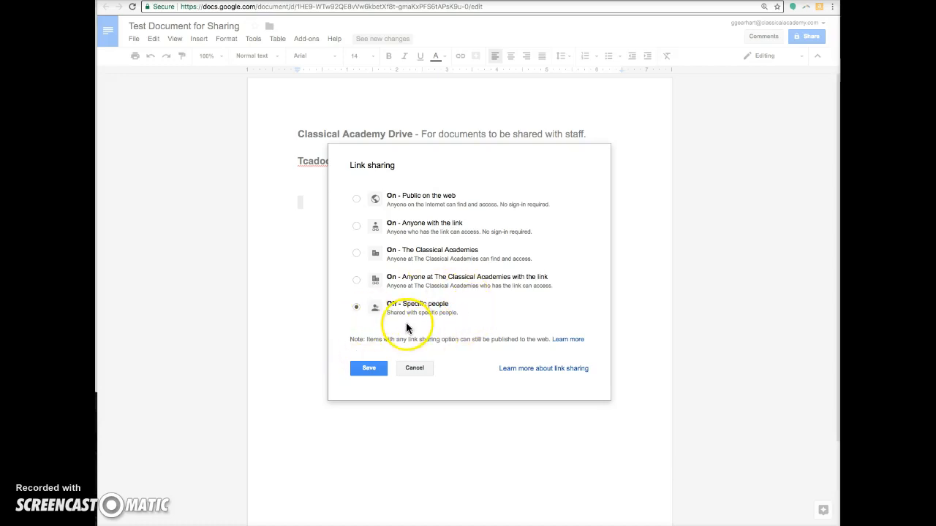
left_click(415, 367)
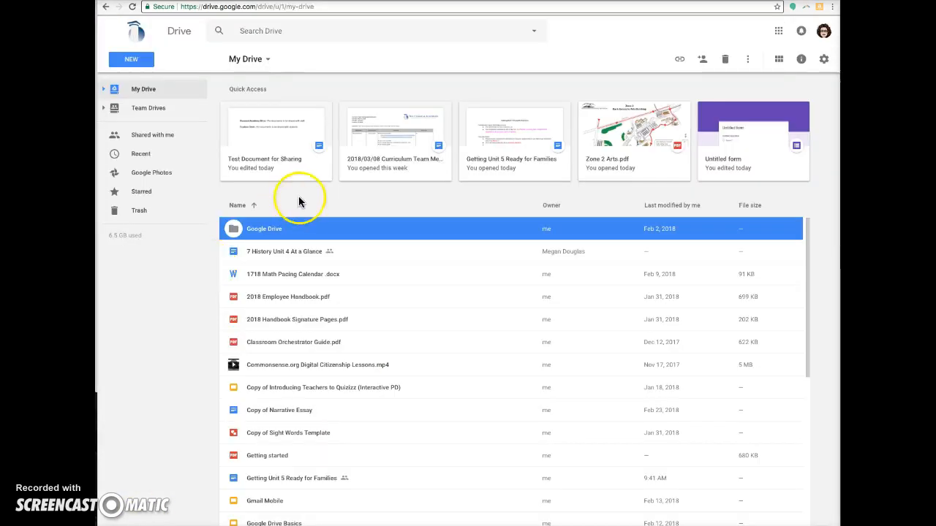
- In Google Drive, set the Google Drive folder's link sharing to On - Anyone with the link with view-only access, and save it
left_click(280, 227)
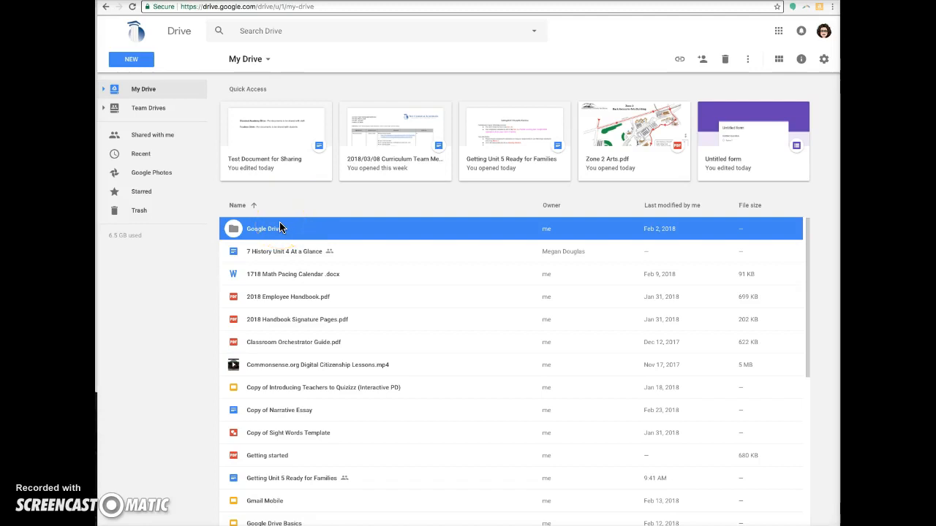
left_click(274, 228)
right_click(265, 233)
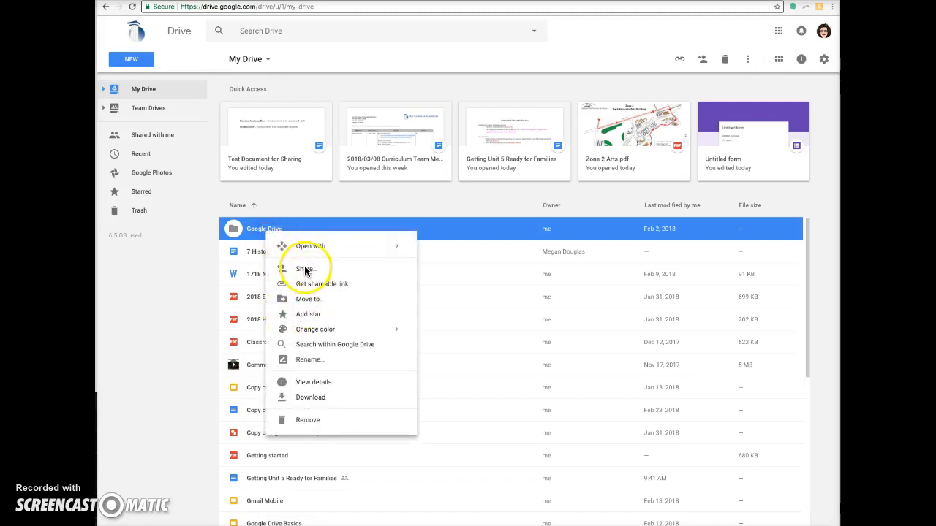
left_click(304, 272)
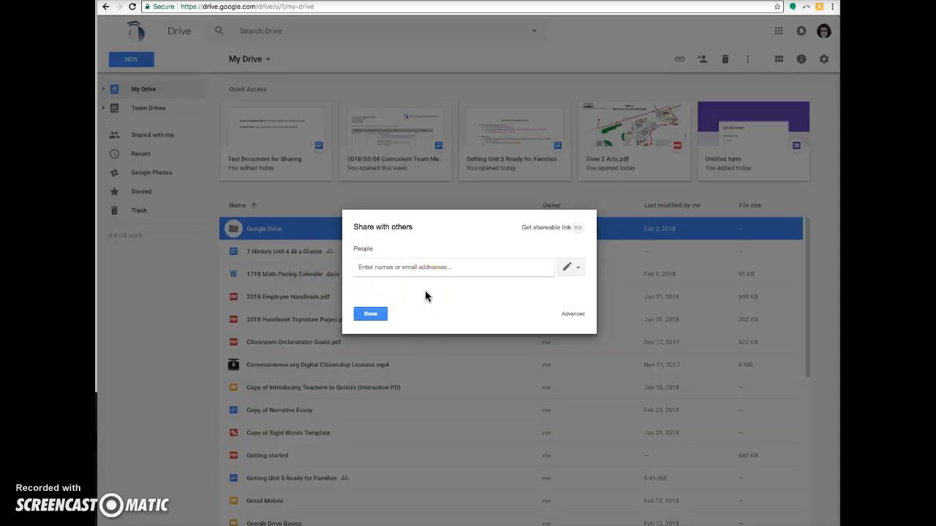
left_click(573, 314)
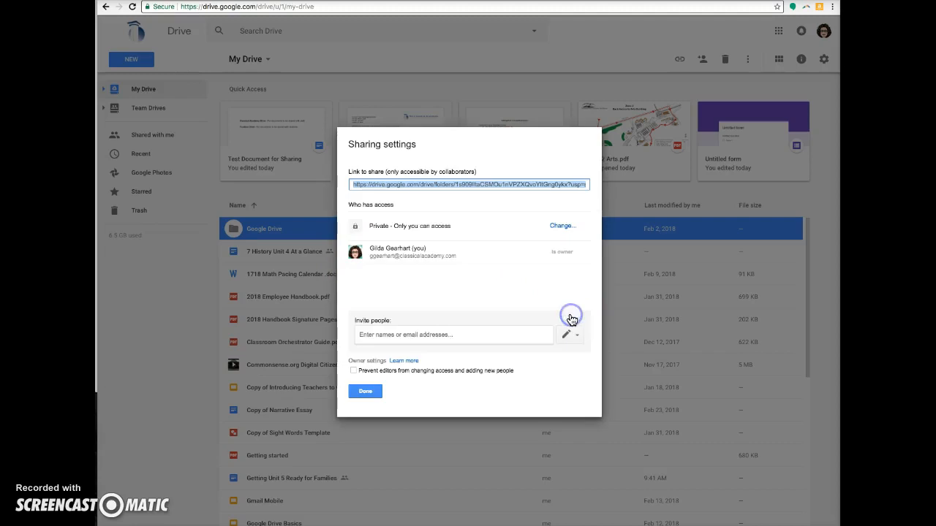
left_click(562, 226)
left_click(366, 232)
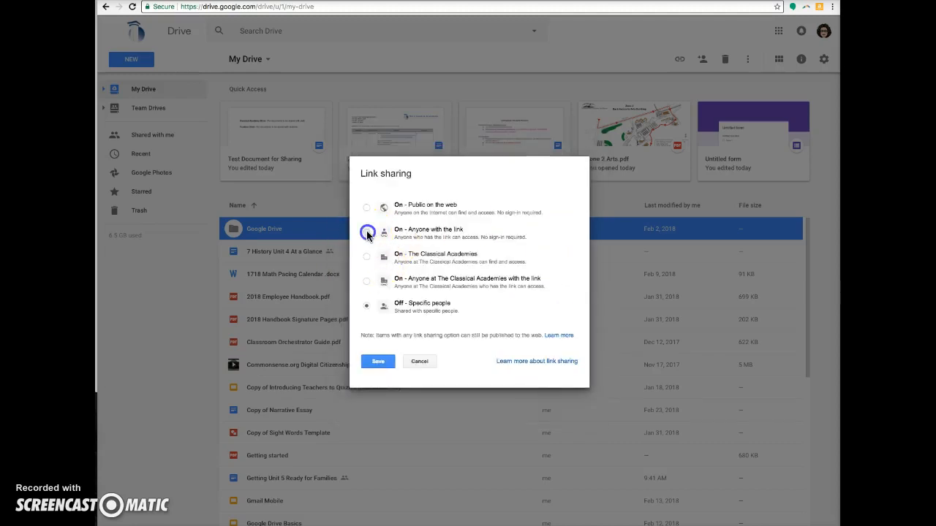
left_click(377, 378)
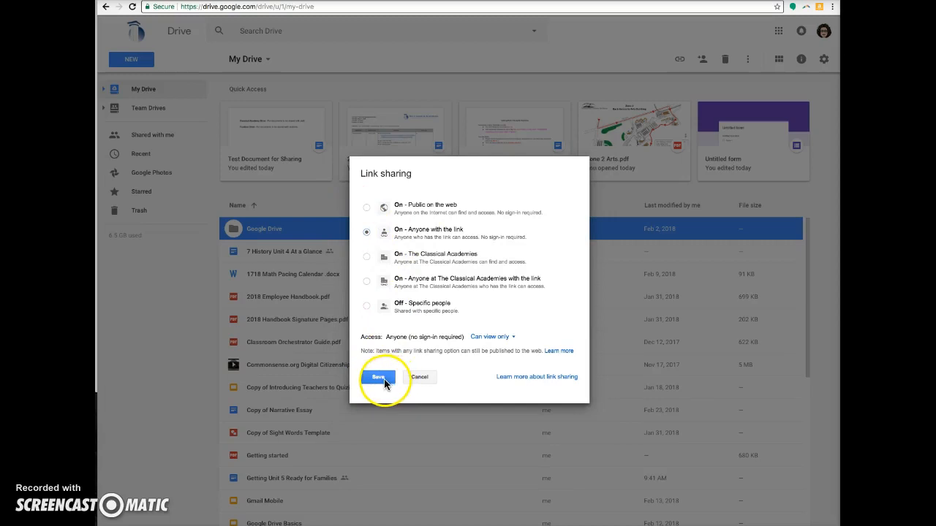
- Add a staff member and the Coastal Academy - All Teachers group to the folder's sharing invitation
left_click(370, 334)
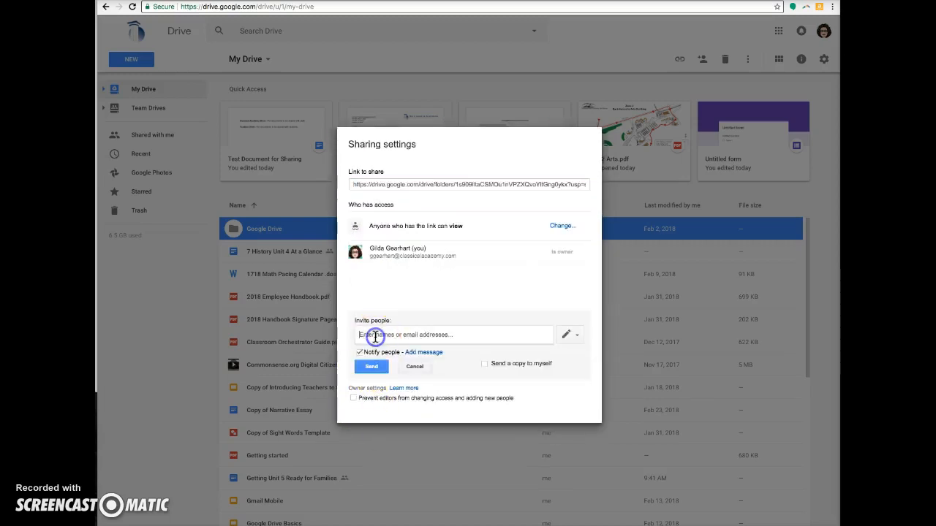
type("ande")
left_click(378, 348)
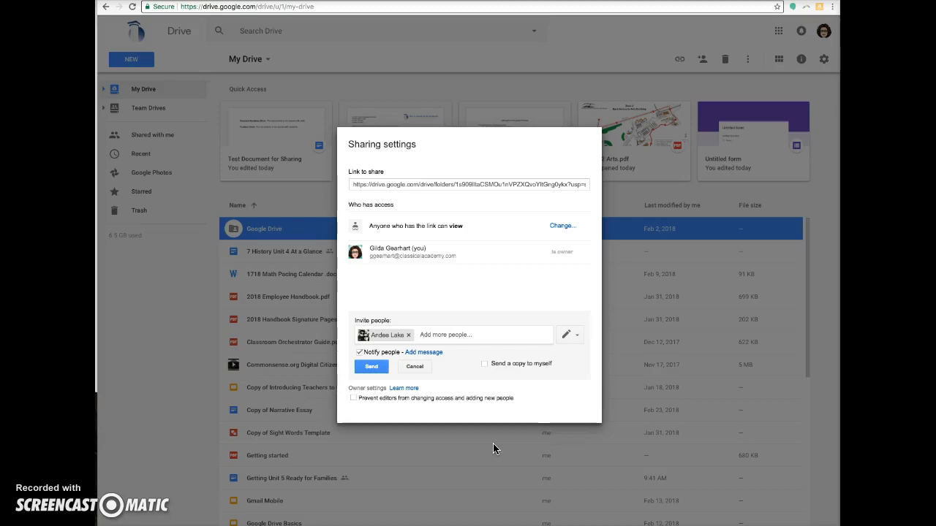
left_click(432, 334)
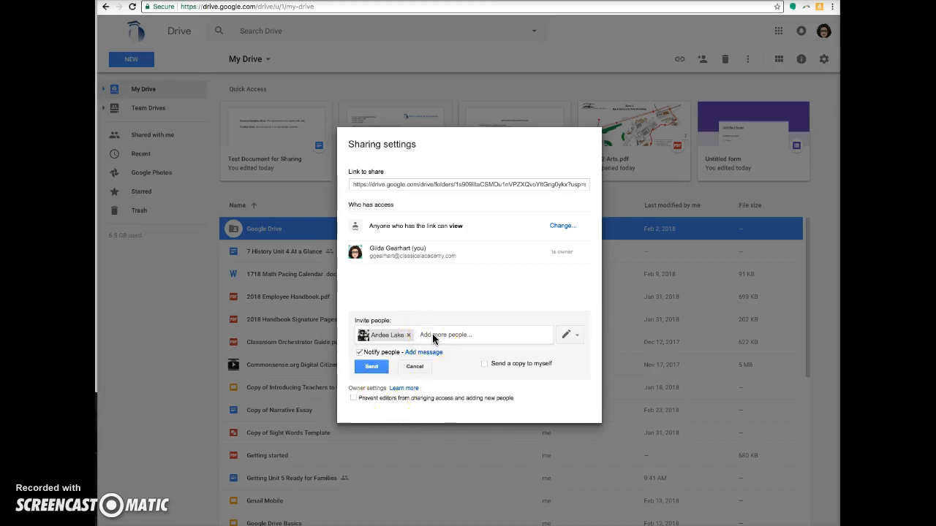
type("c")
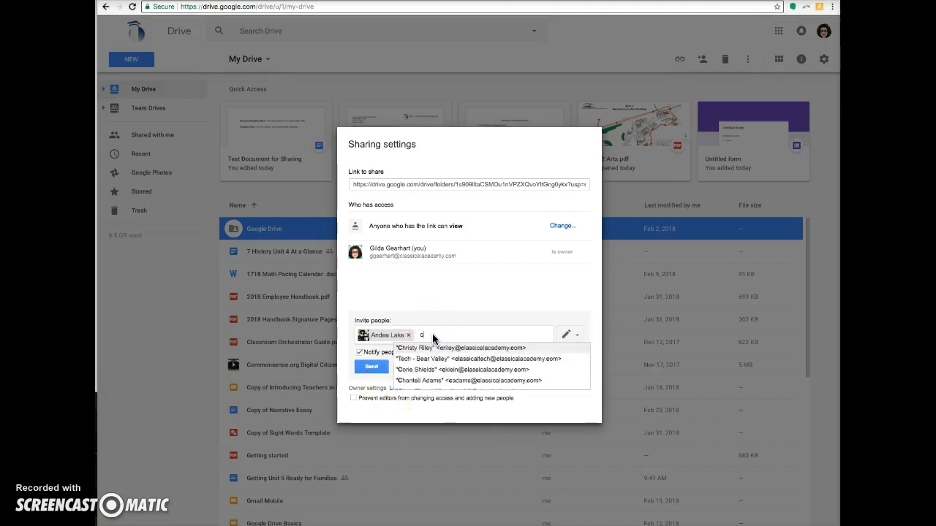
type("oastal")
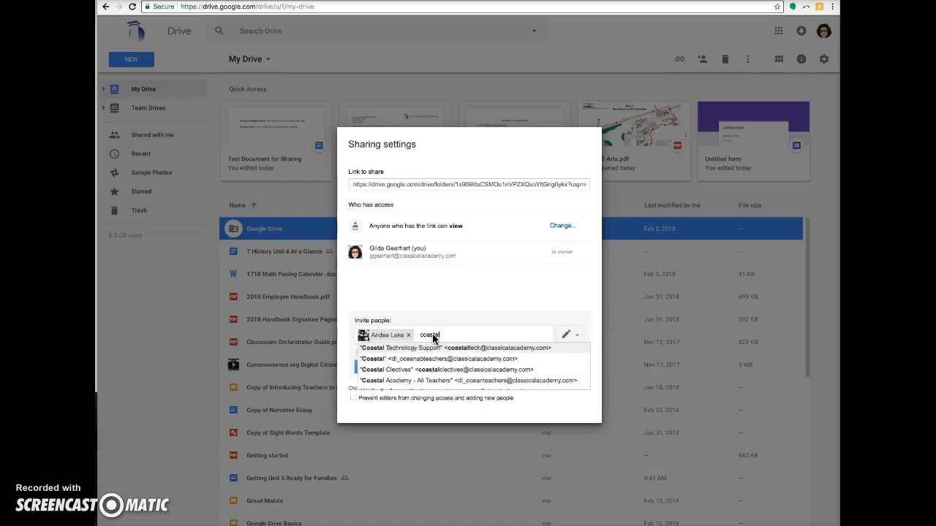
scroll(387, 395, "down", 1)
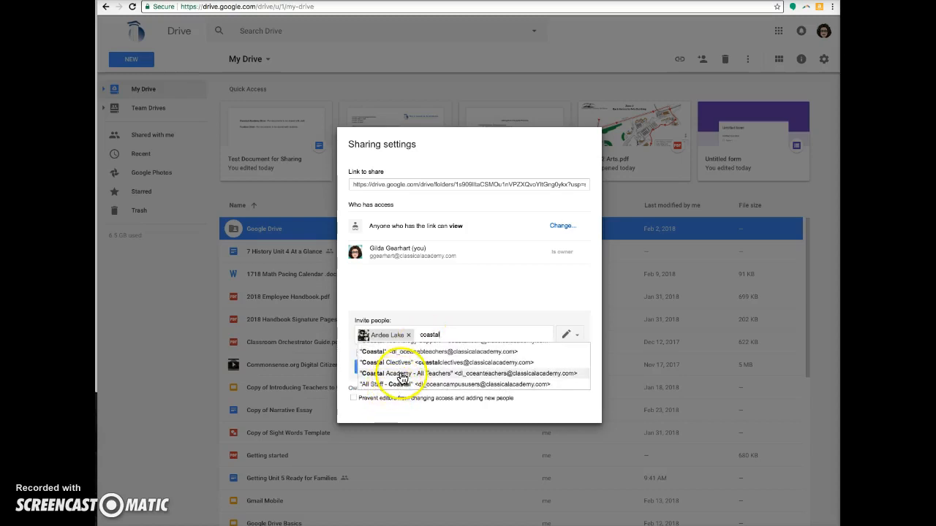
left_click(402, 376)
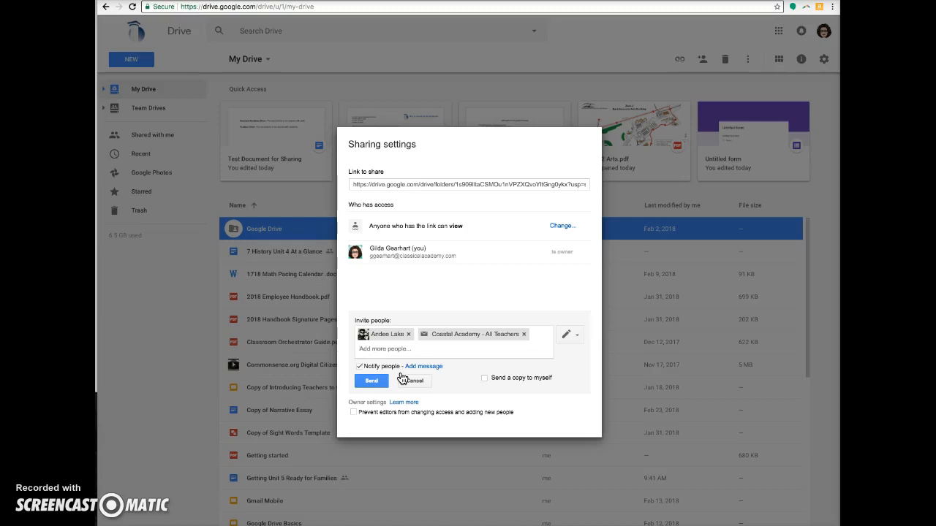
- Switch to Google Groups and check which account is signed in
left_click(402, 415)
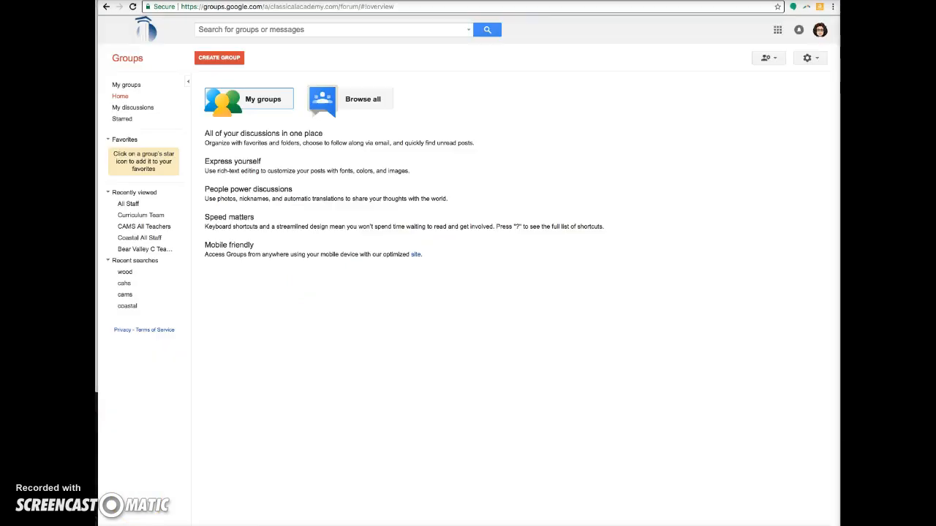
left_click(819, 29)
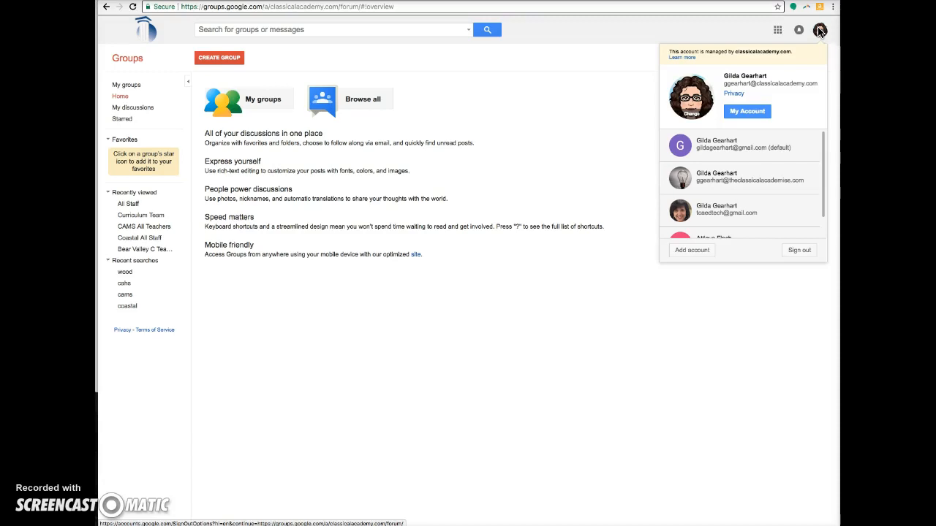
- Open the list of own groups in Google Groups and view the members of the CAMS All Teachers group
left_click(798, 30)
left_click(594, 117)
left_click(660, 71)
left_click(255, 103)
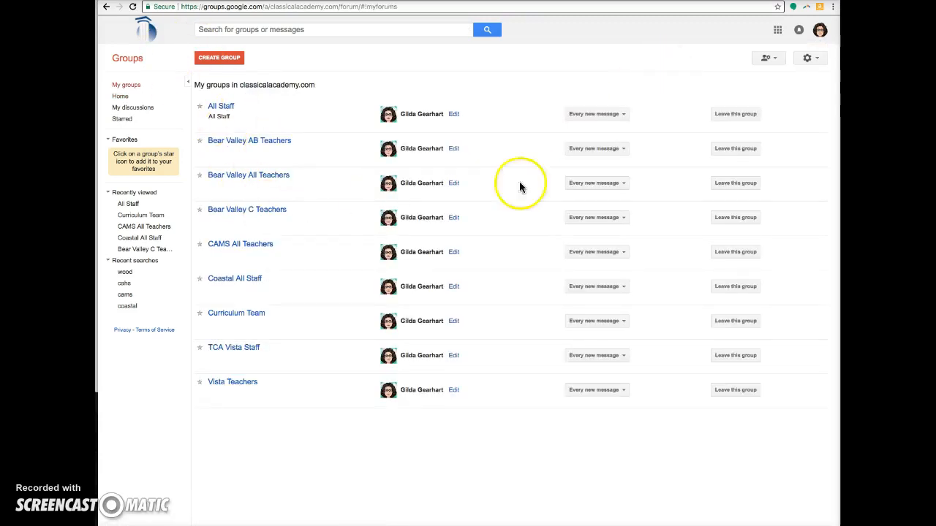
left_click(235, 247)
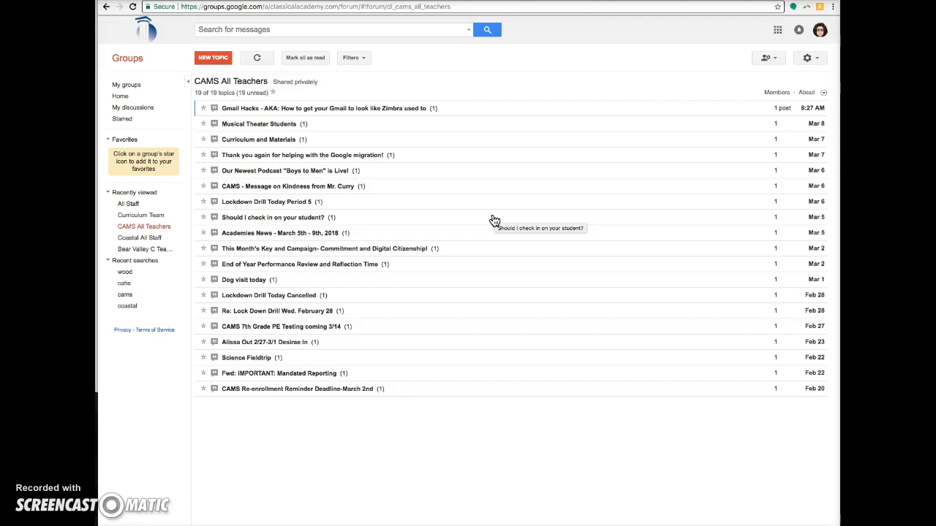
left_click(776, 93)
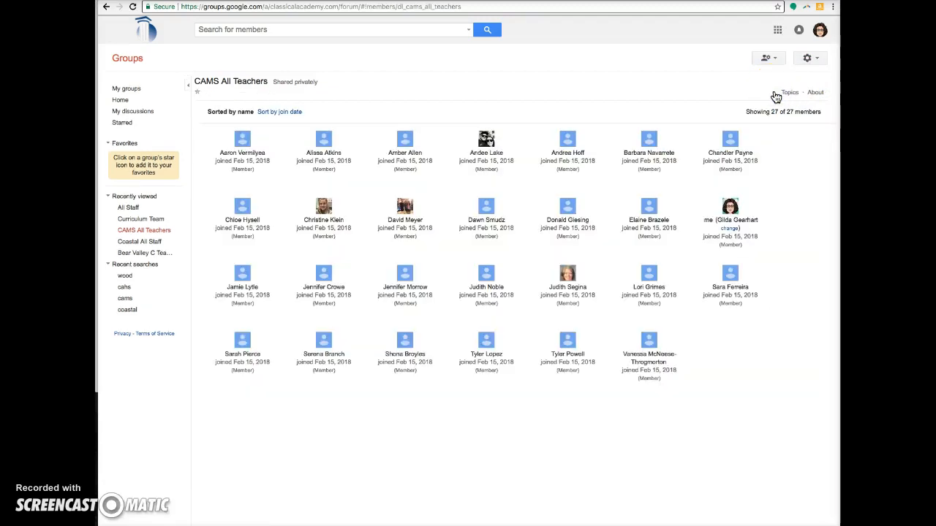
- Switch to Test Document for Sharing, add the CAMS All Teachers and CAHS - All Teachers groups to the sharing invitation, and send it
left_click(561, 427)
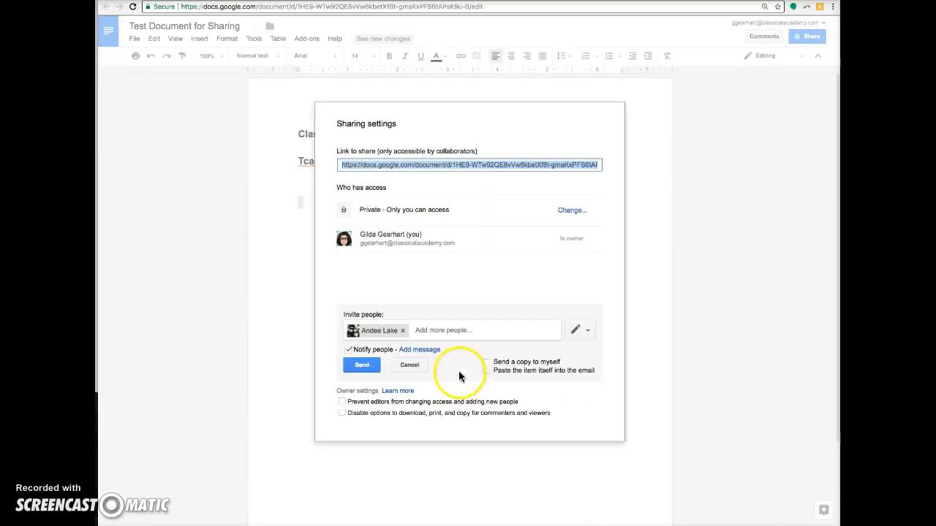
left_click(443, 331)
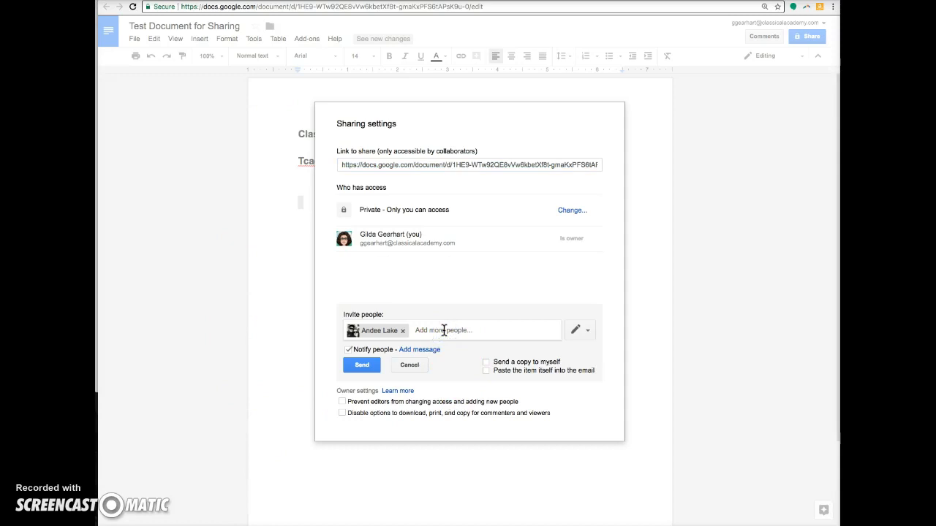
type("cams")
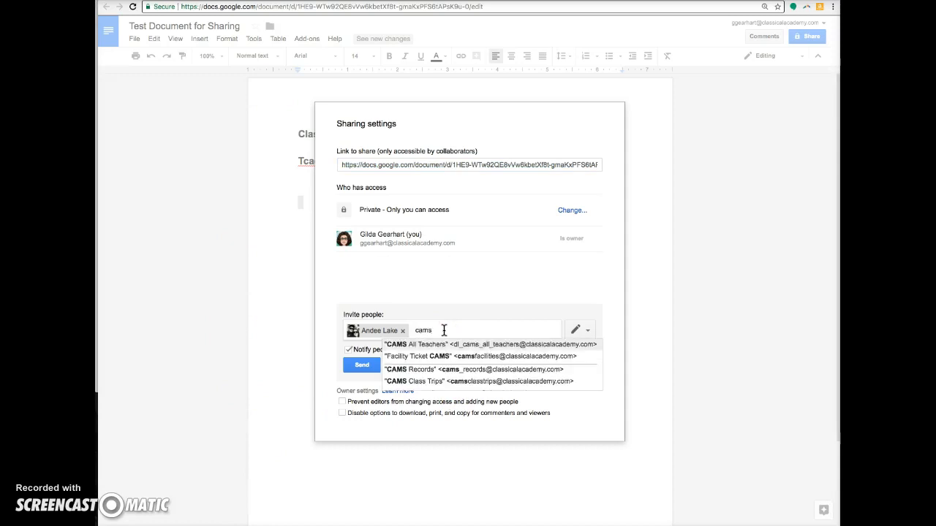
left_click(439, 344)
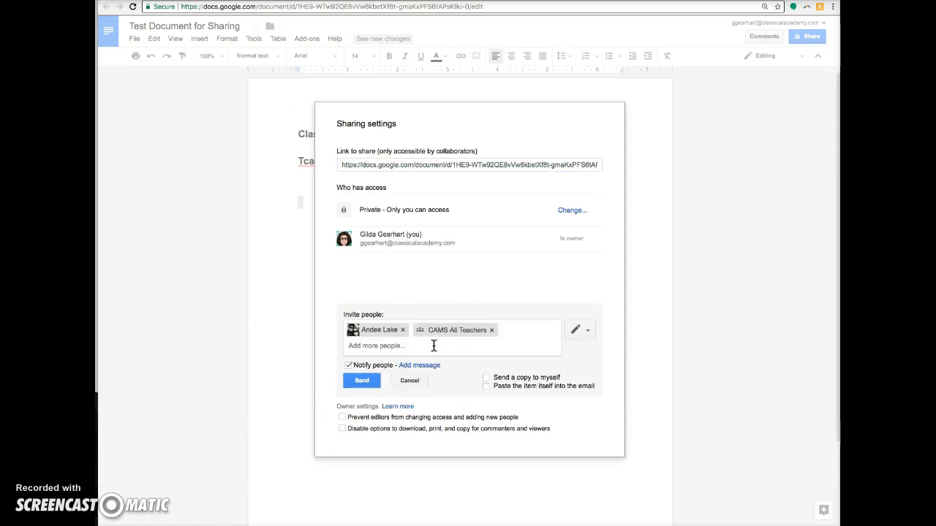
left_click(434, 347)
type("cahs")
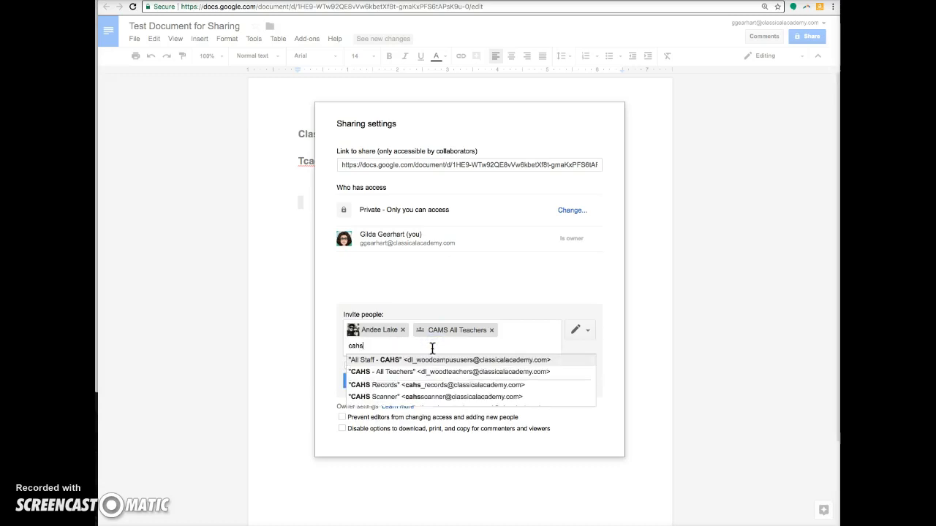
left_click(388, 372)
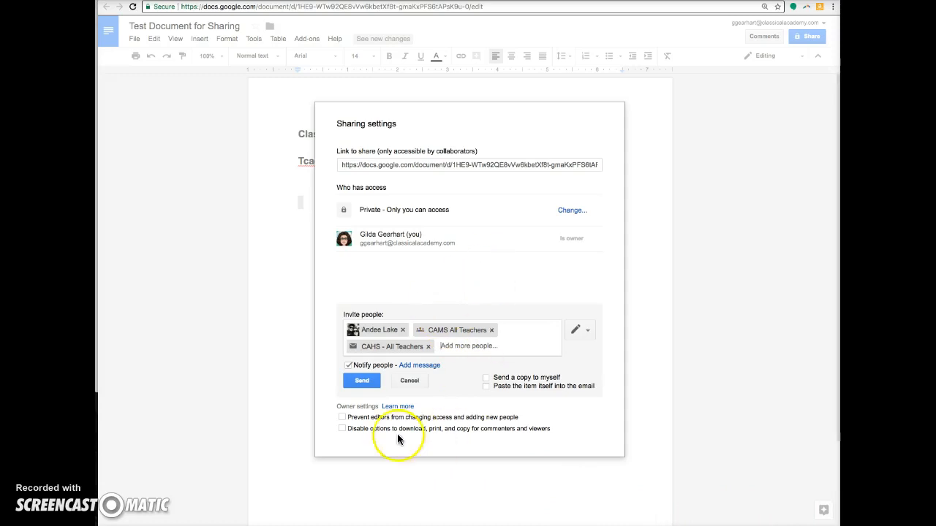
left_click(373, 381)
left_click(371, 400)
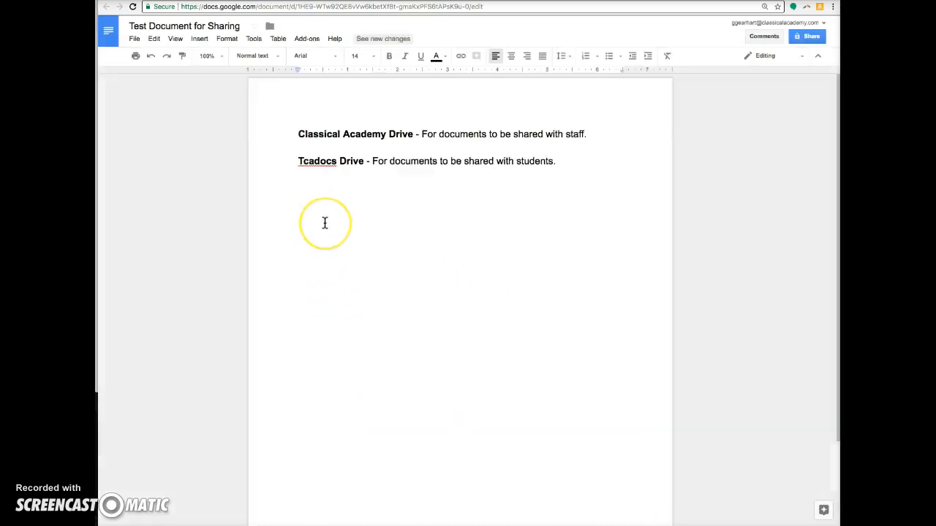
- Below the Tcadocs Drive line, add a paragraph introducing Team Drives as an alternative for sharing documents within a team, covered in a separate video
type("A related topic is Team Drives. Team Drives allow you share documents within your team. For example, a principal can create a team drive to share with all her teachers. This is an alternative to the sharing described in this video. A separate video will cover this topic.")
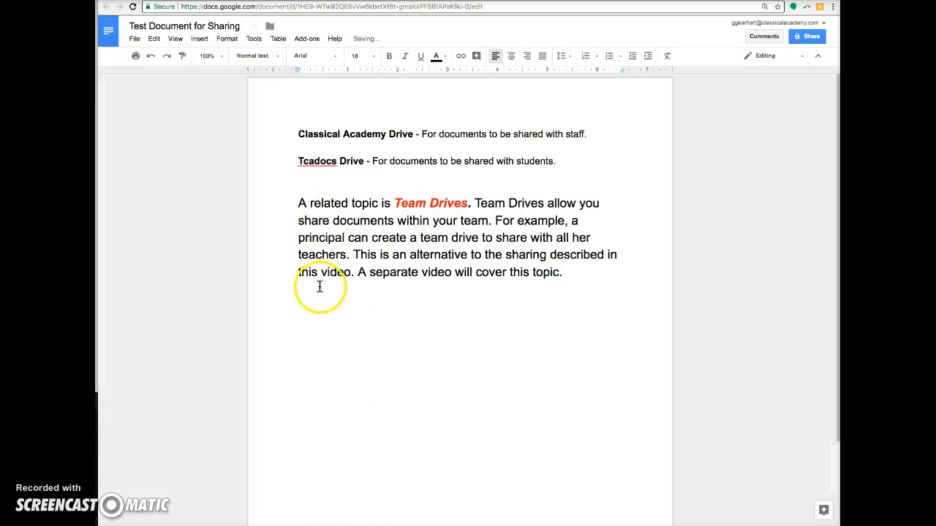